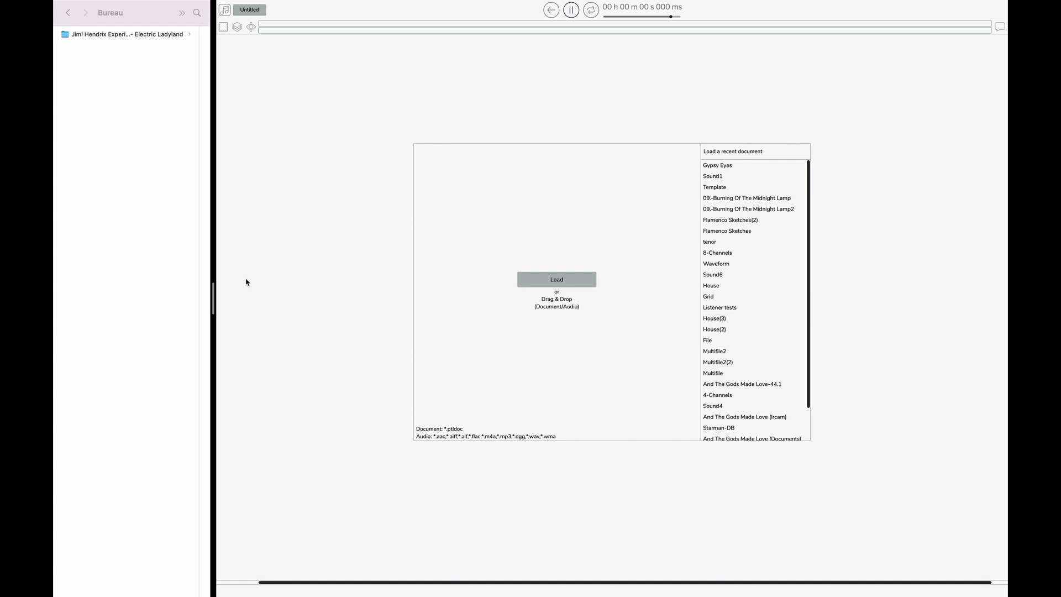
Open the recent document Gypsy Eyes and bring up its batch processing settings.
double_click(721, 166)
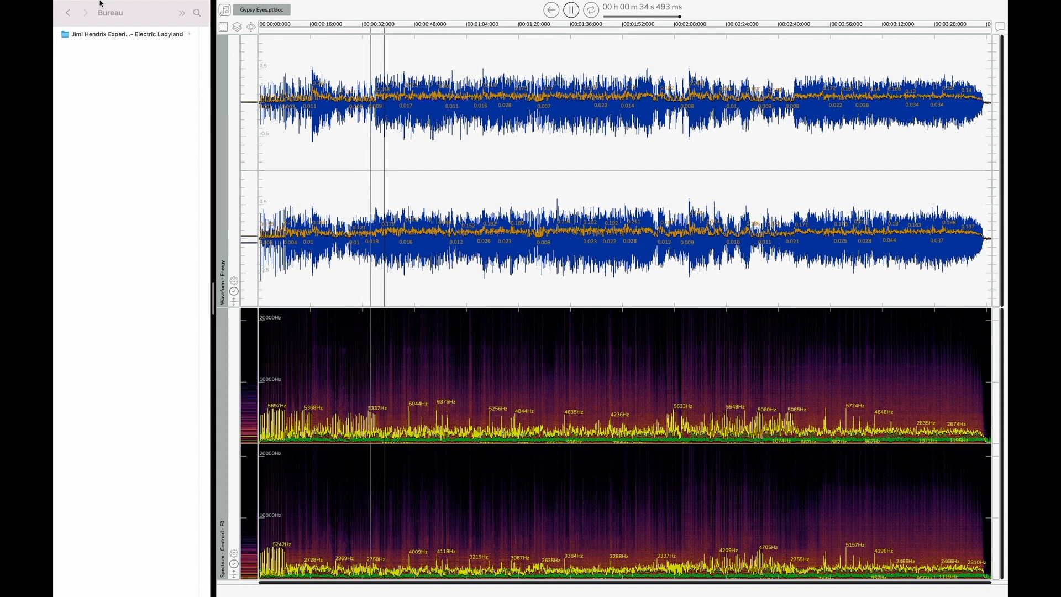
click(121, 6)
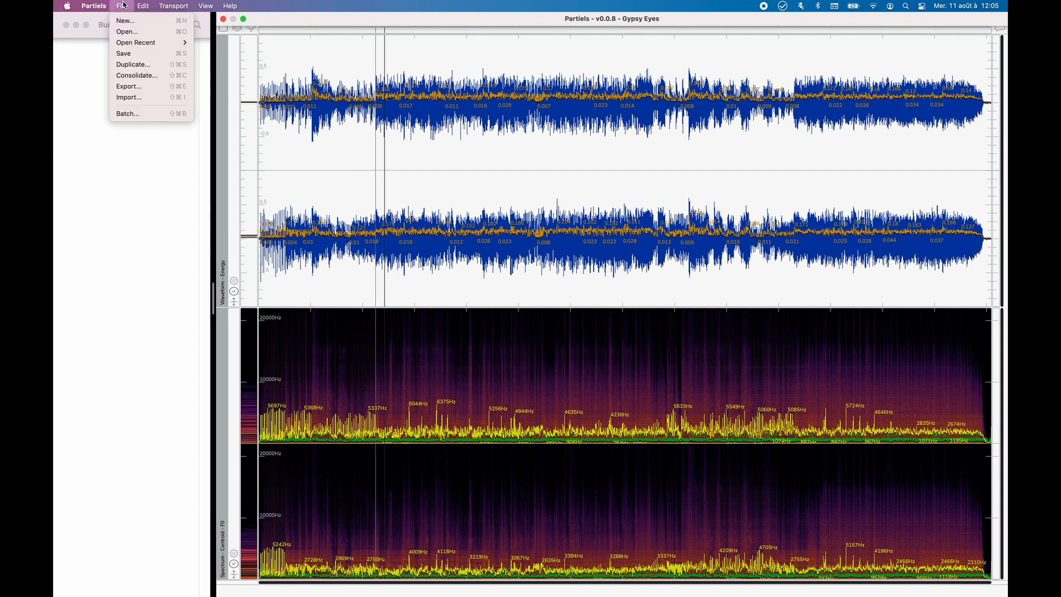
click(137, 114)
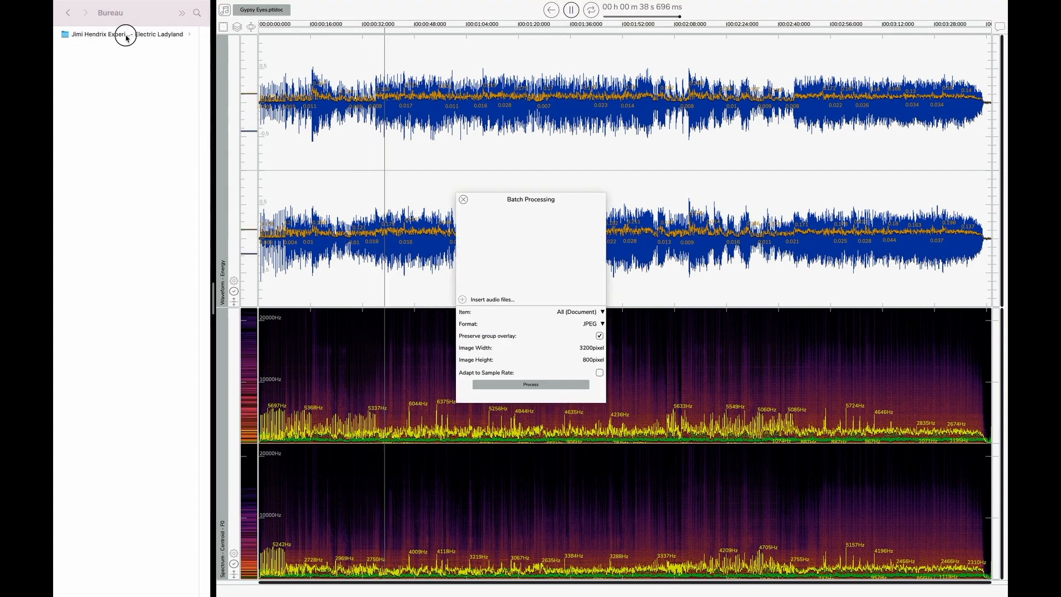
Add the first three WAV files from the Electric Ladyland folder, tracks 01 to 03, to the batch list.
double_click(126, 37)
click(119, 36)
shift+click(69, 57)
drag(69, 57, 533, 262)
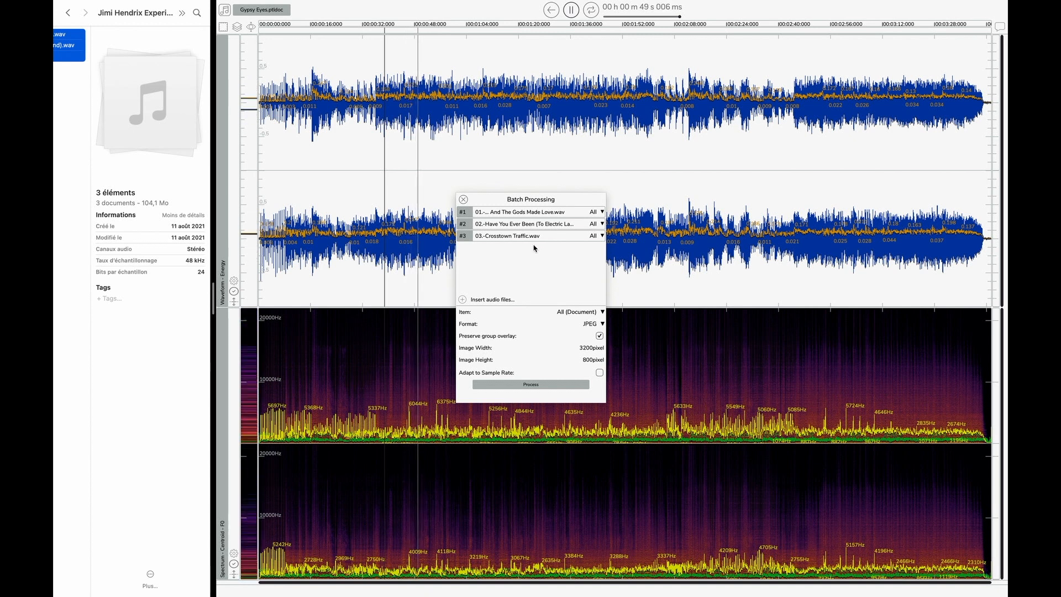
Keep JPEG as the batch export format and set the image height to 1200 pixels.
click(600, 325)
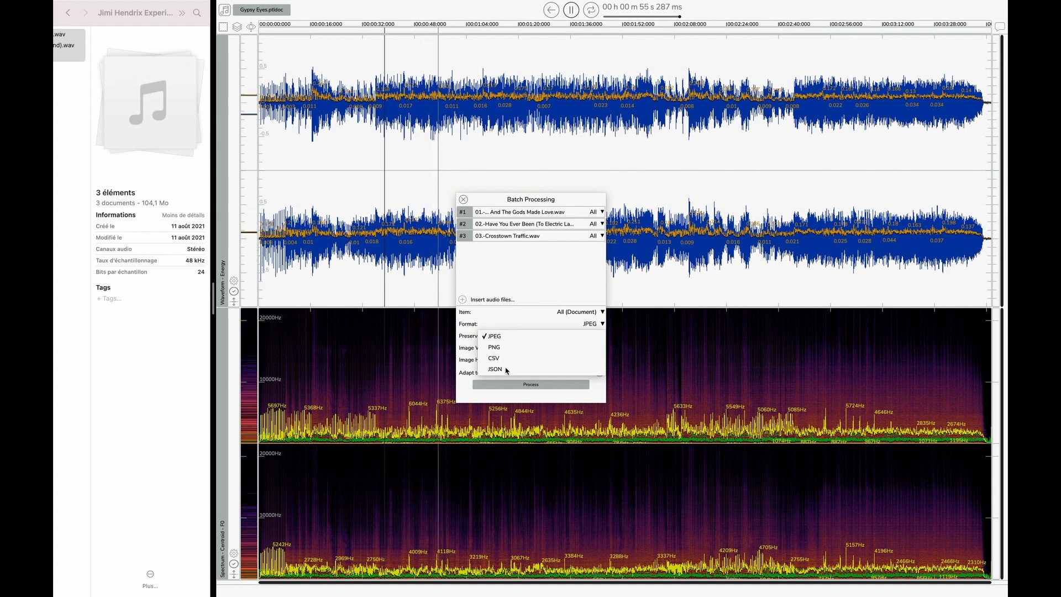
click(547, 287)
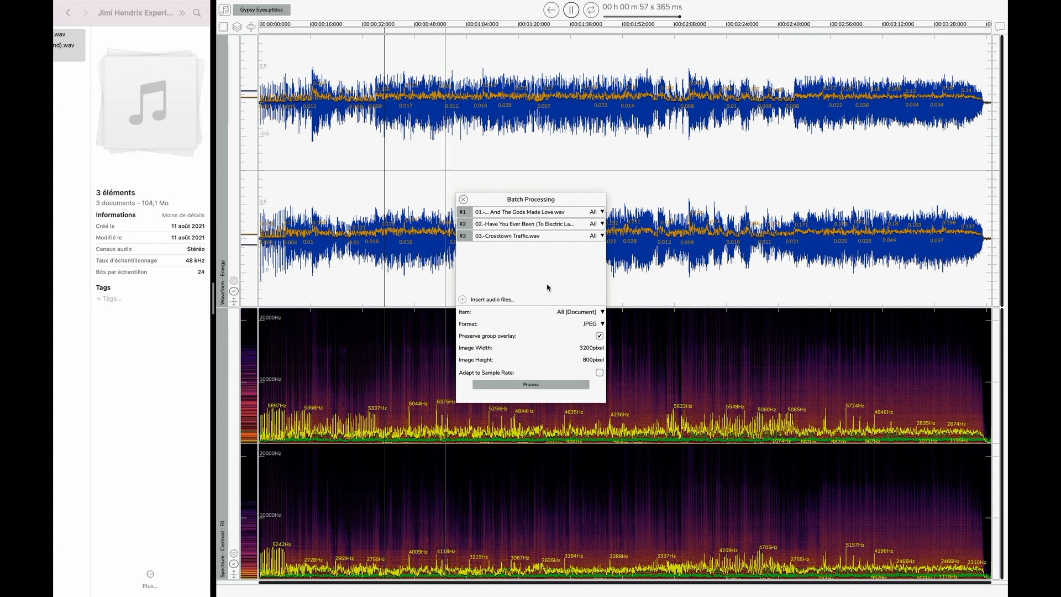
click(585, 363)
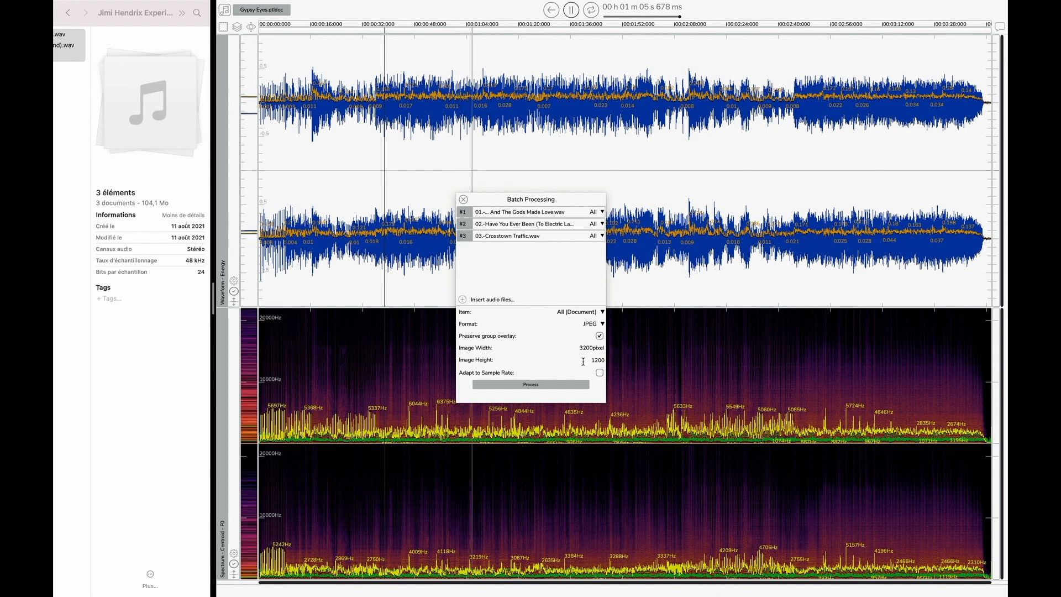
key(Return)
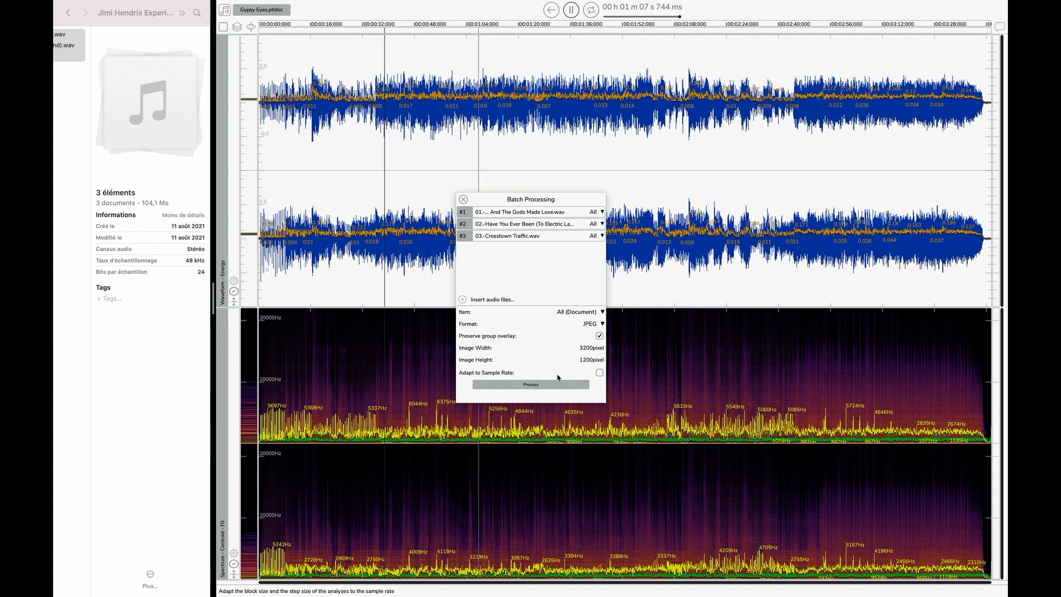
Process the batch into a new folder named JPEG inside the Electric Ladyland folder.
click(534, 385)
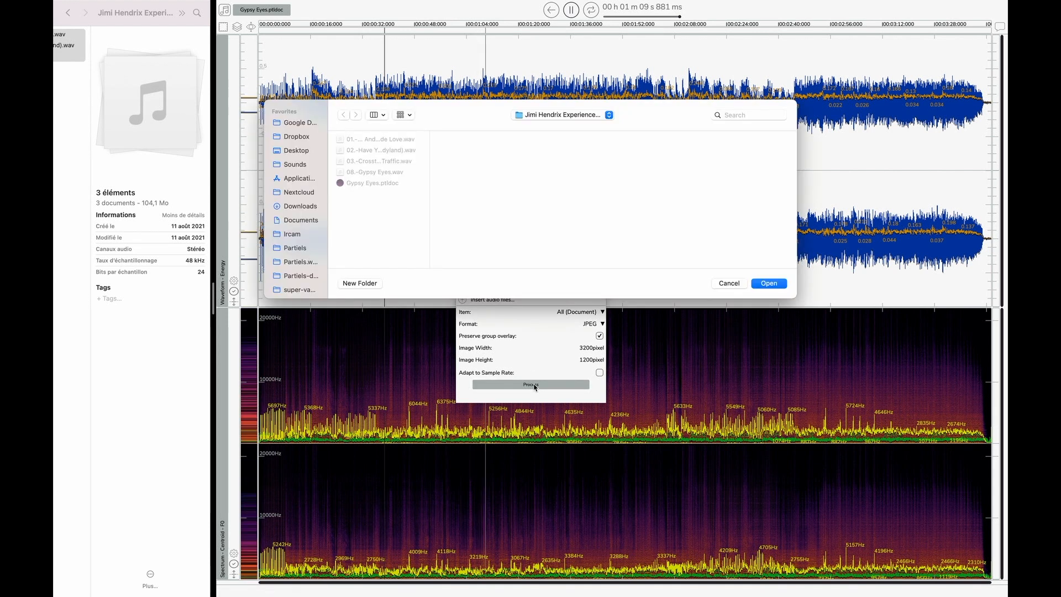
click(360, 283)
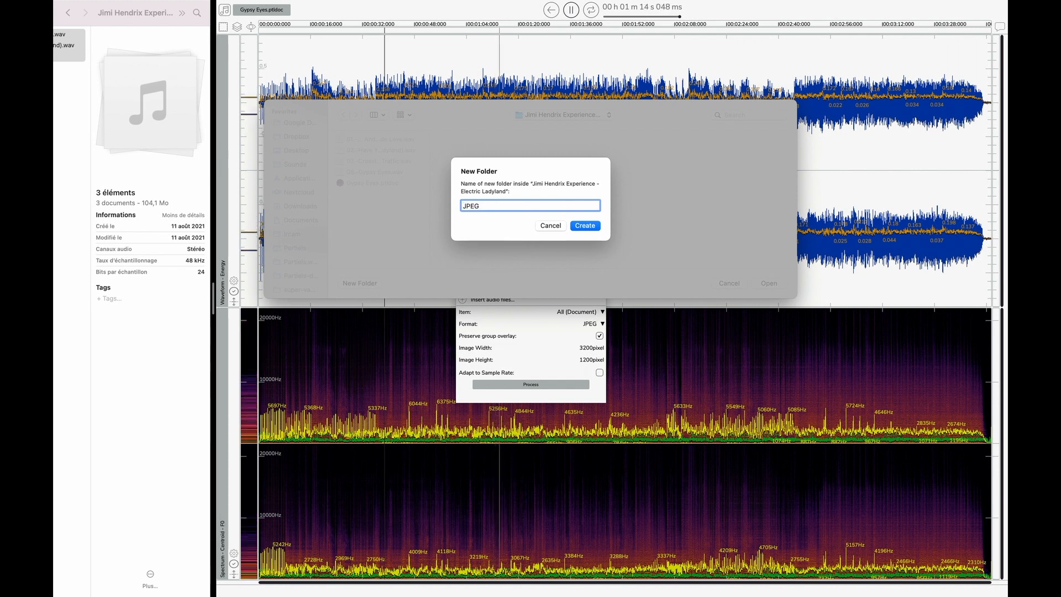
key(Return)
click(767, 282)
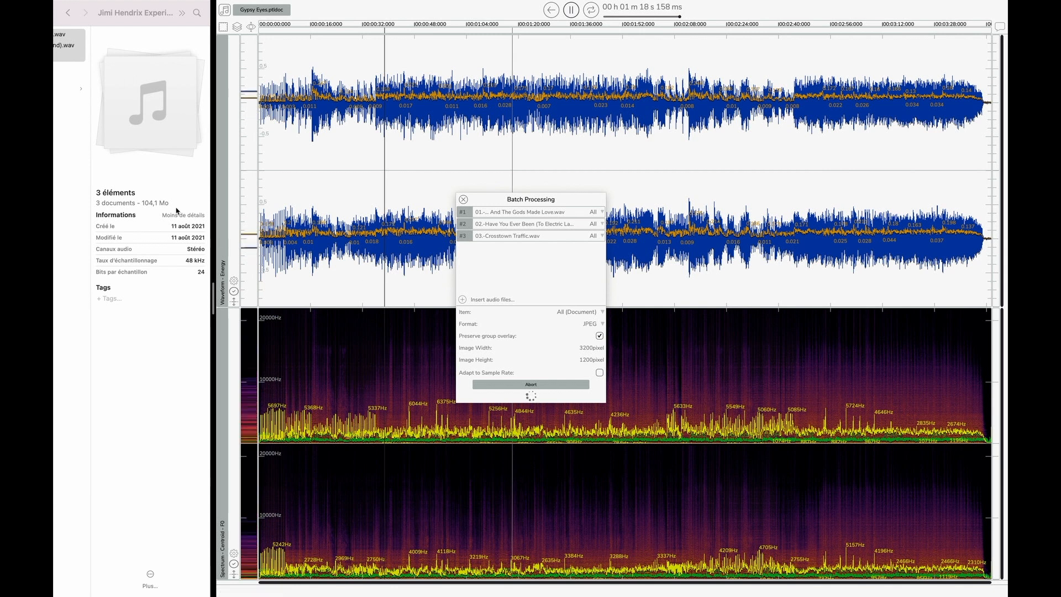
Preview the exported spectrum and waveform images of tracks 01 and 02 in the JPEG folder.
scroll(125, 218, left, 3)
click(76, 89)
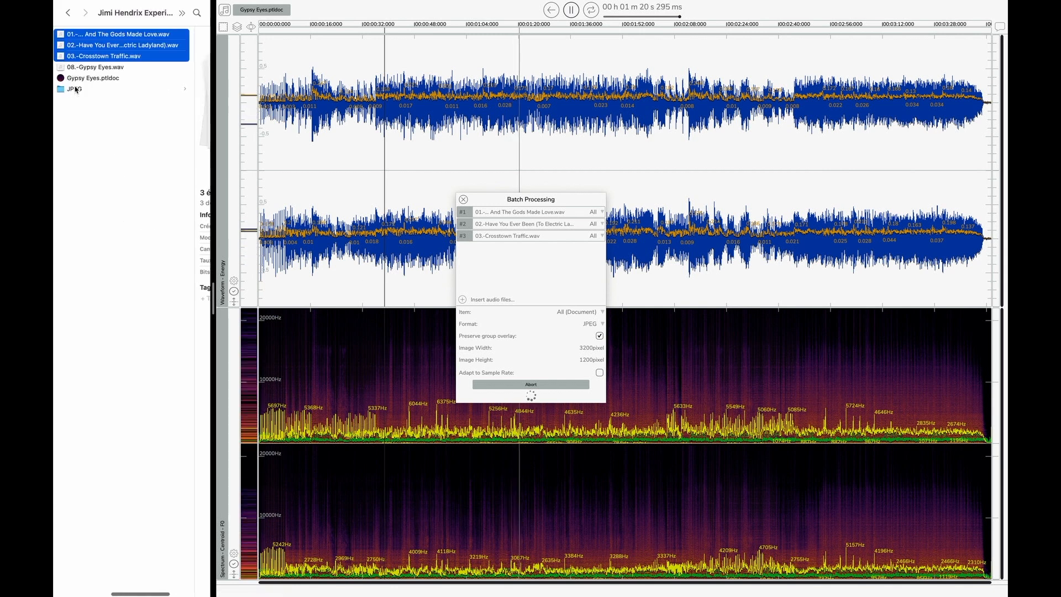
double_click(75, 88)
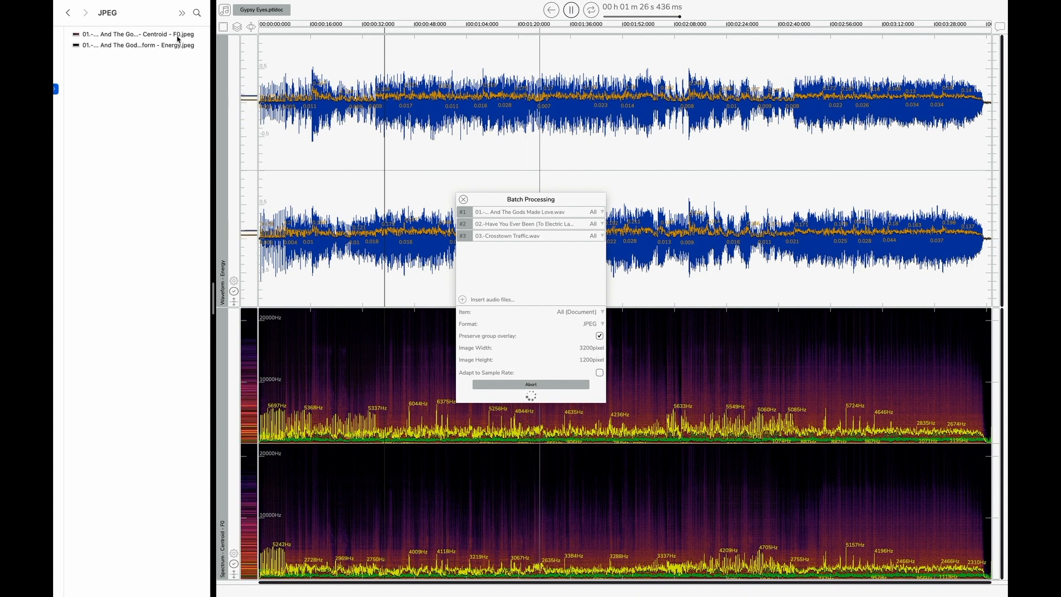
click(174, 37)
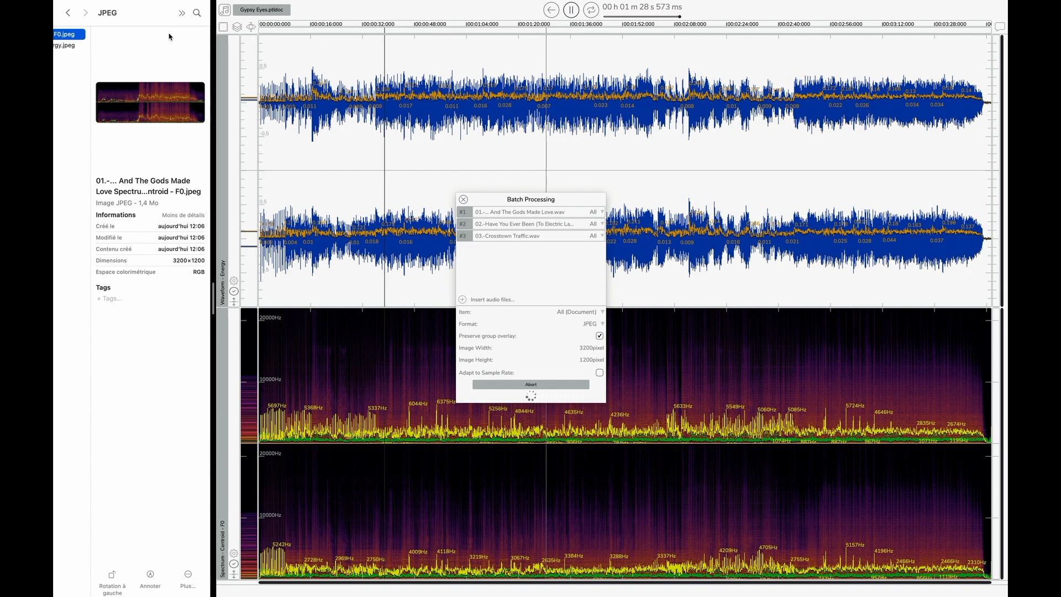
key(space)
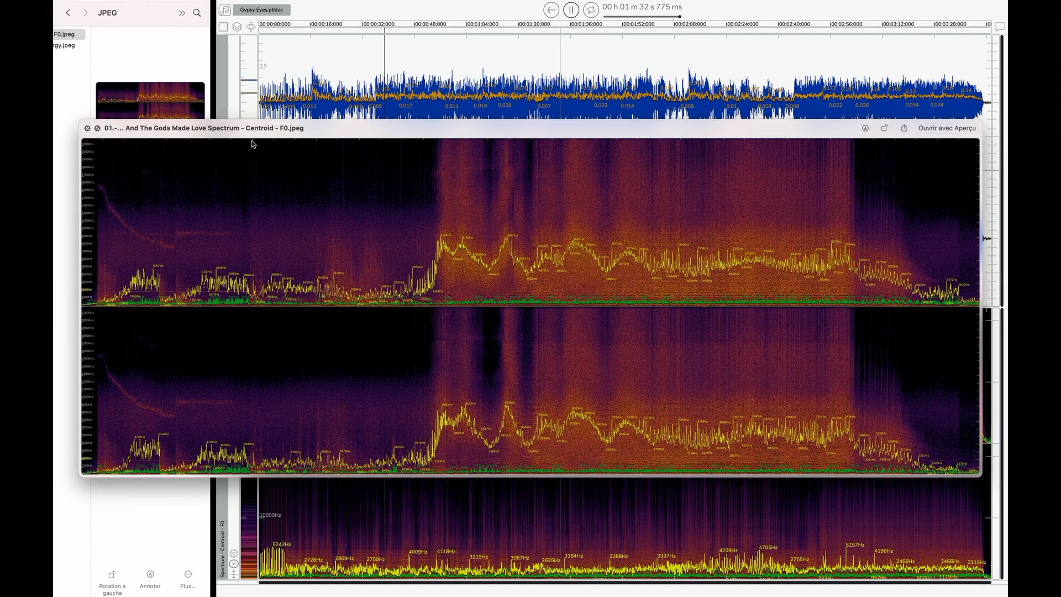
key(Down)
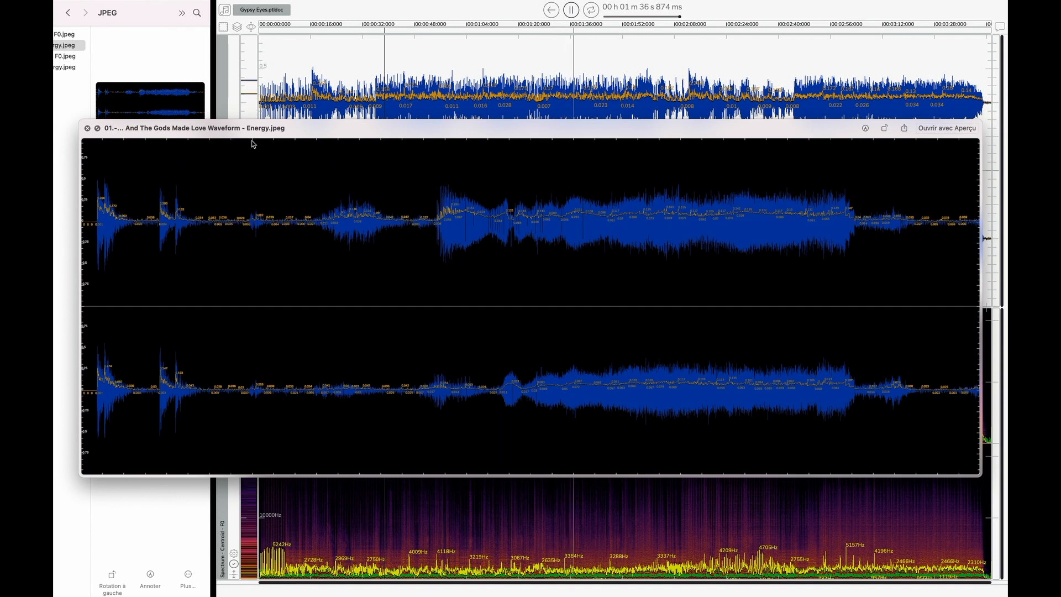
key(Down)
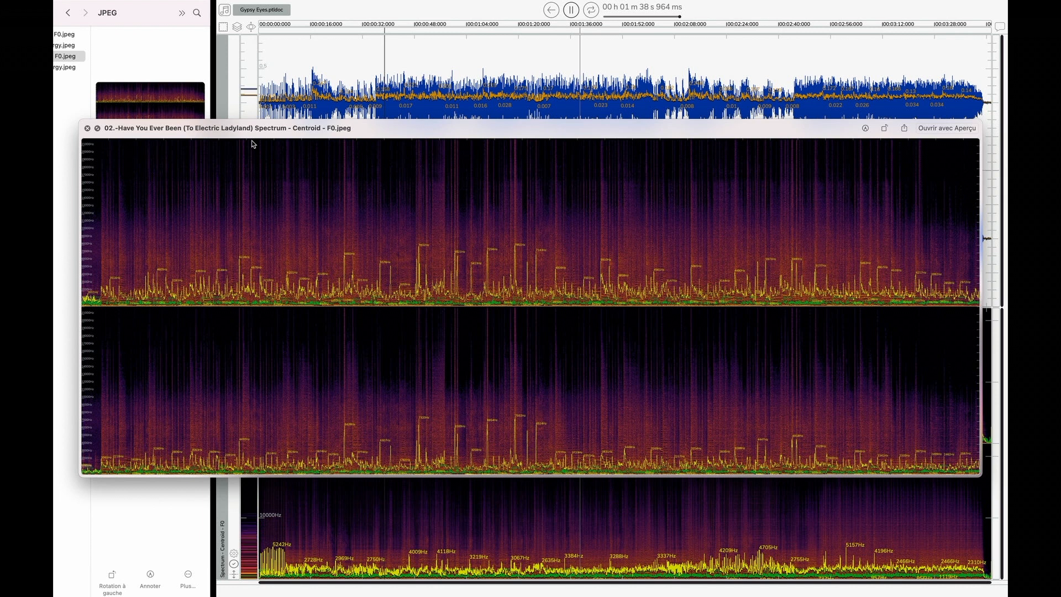
key(Down)
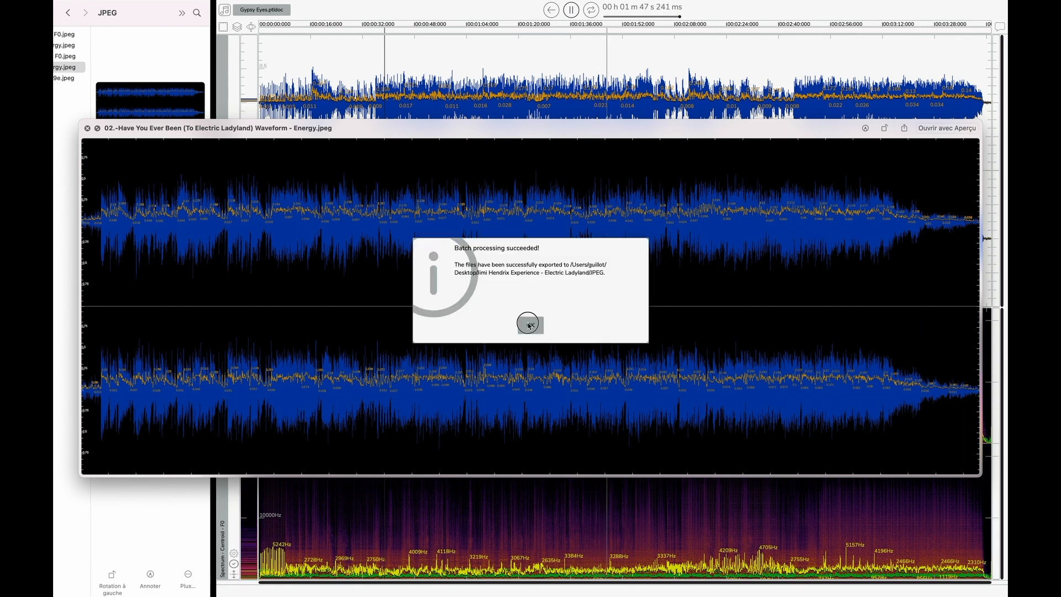
Dismiss the export message and preview the Crosstown Traffic images in the JPEG folder.
click(528, 325)
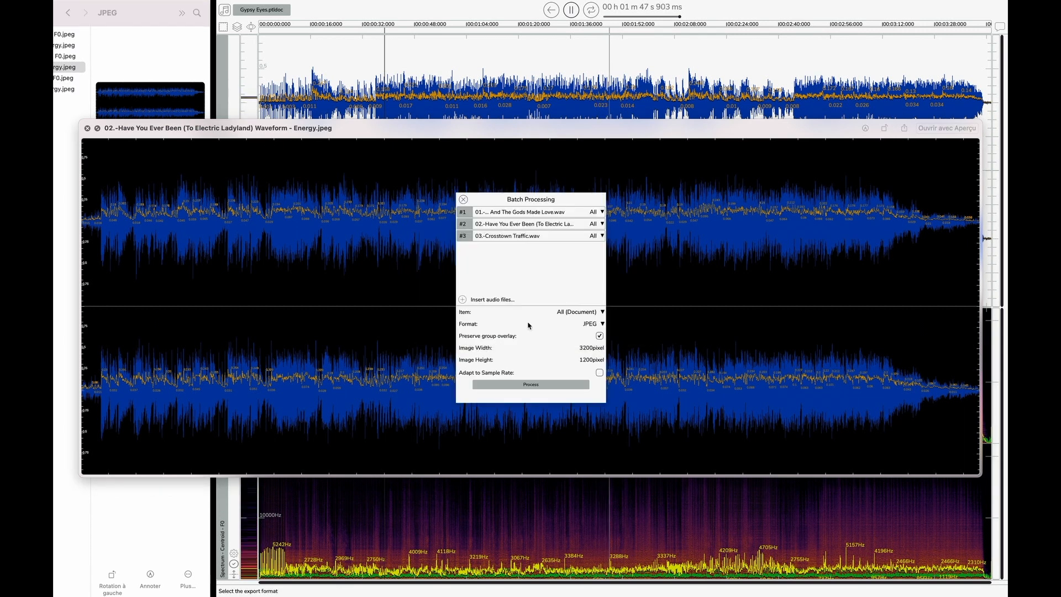
click(65, 80)
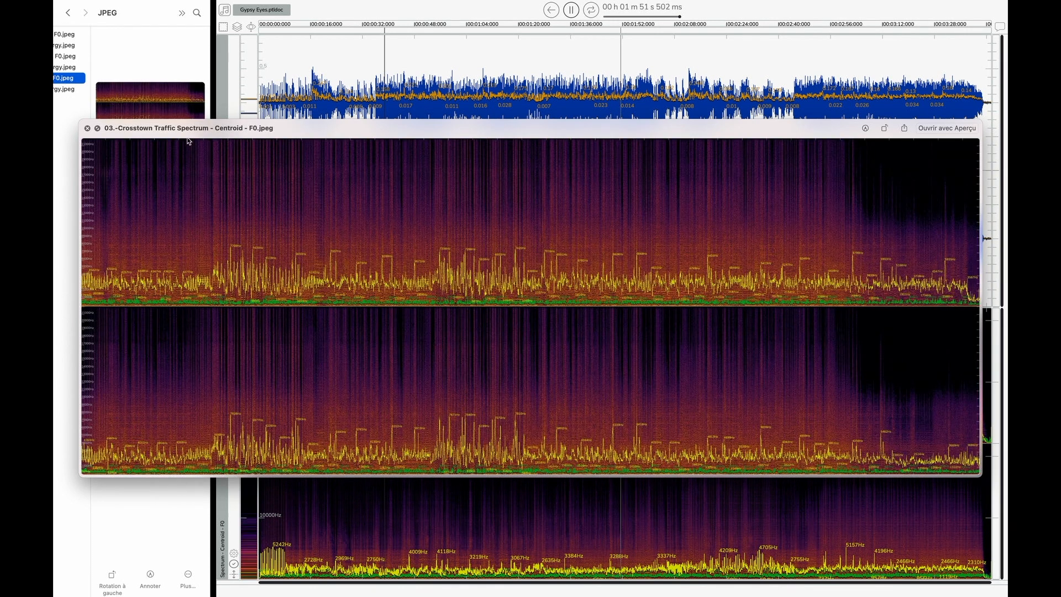
key(Down)
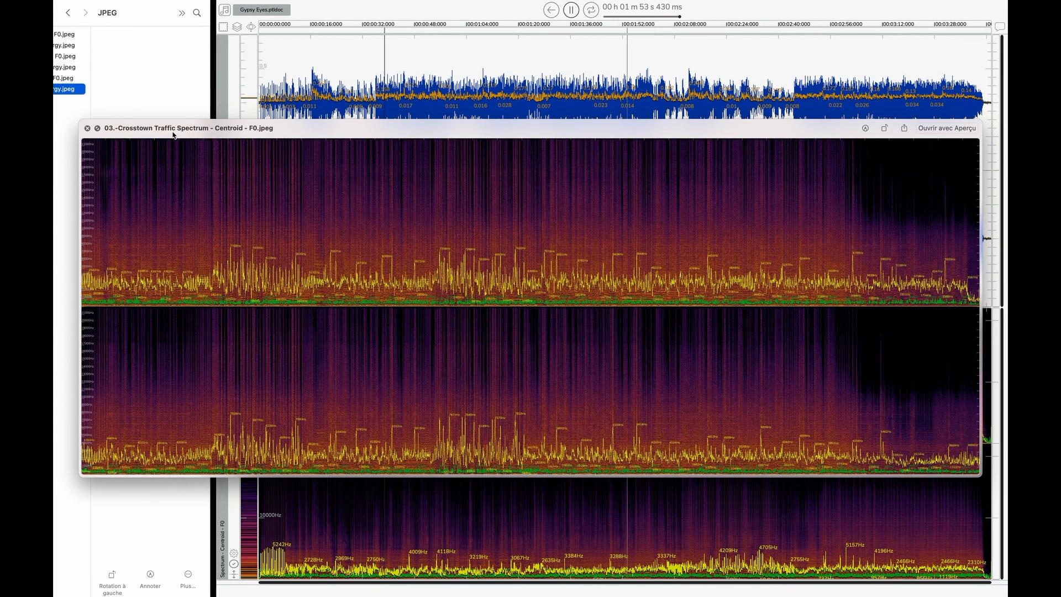
key(space)
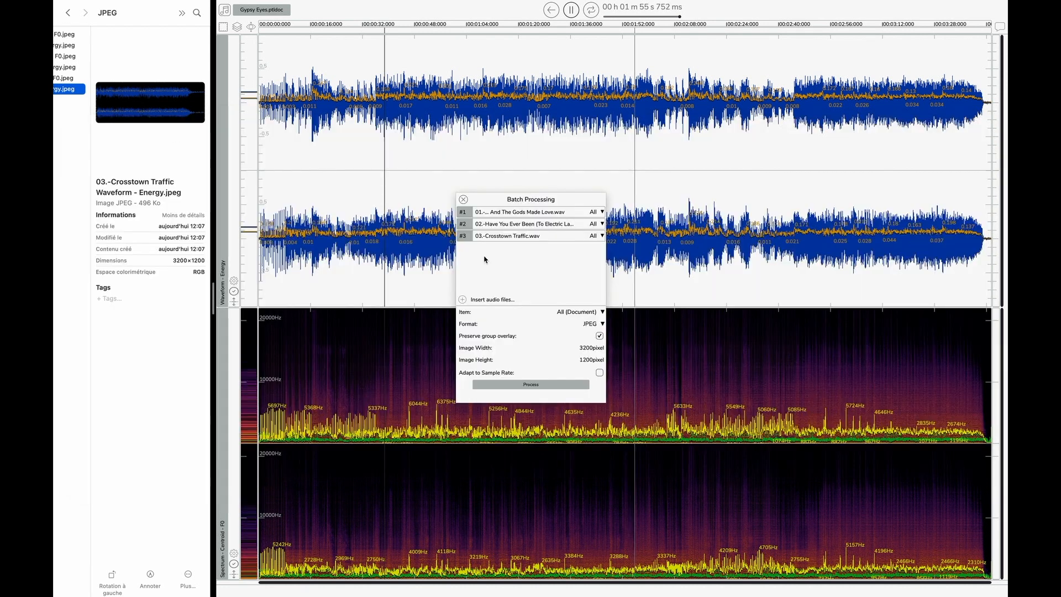
Set the batch export format to JSON with Ignore Grid Tracks enabled.
click(602, 325)
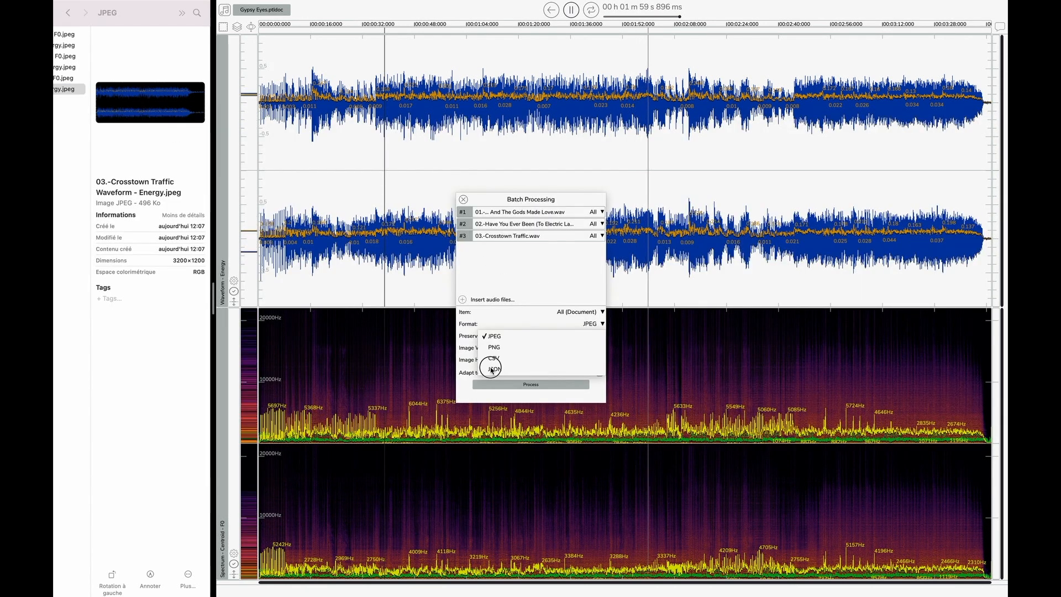
click(495, 369)
click(600, 337)
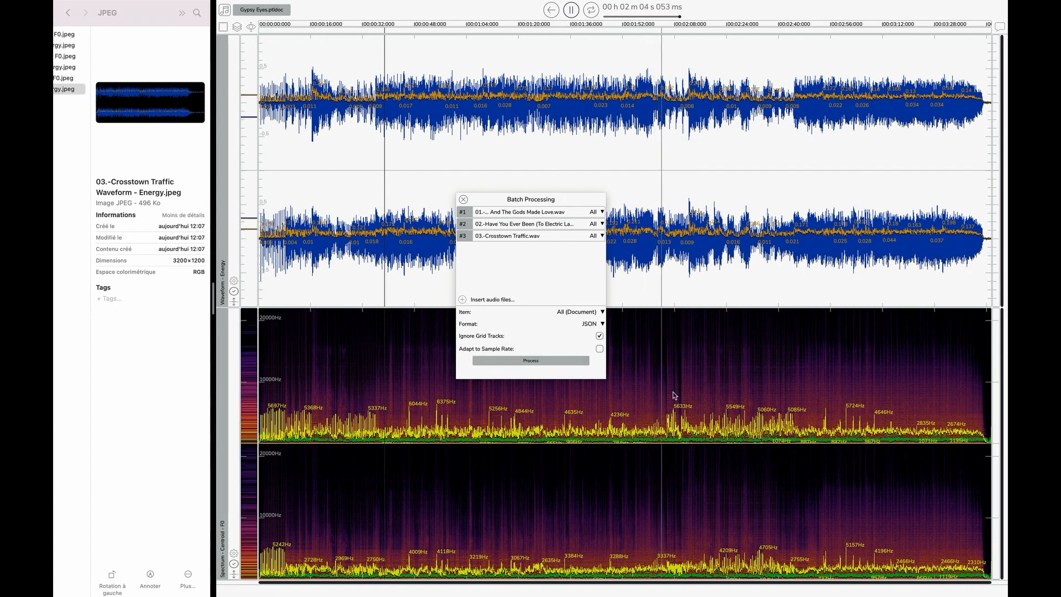
Process the batch into a new folder named JSON inside the Electric Ladyland folder.
click(528, 360)
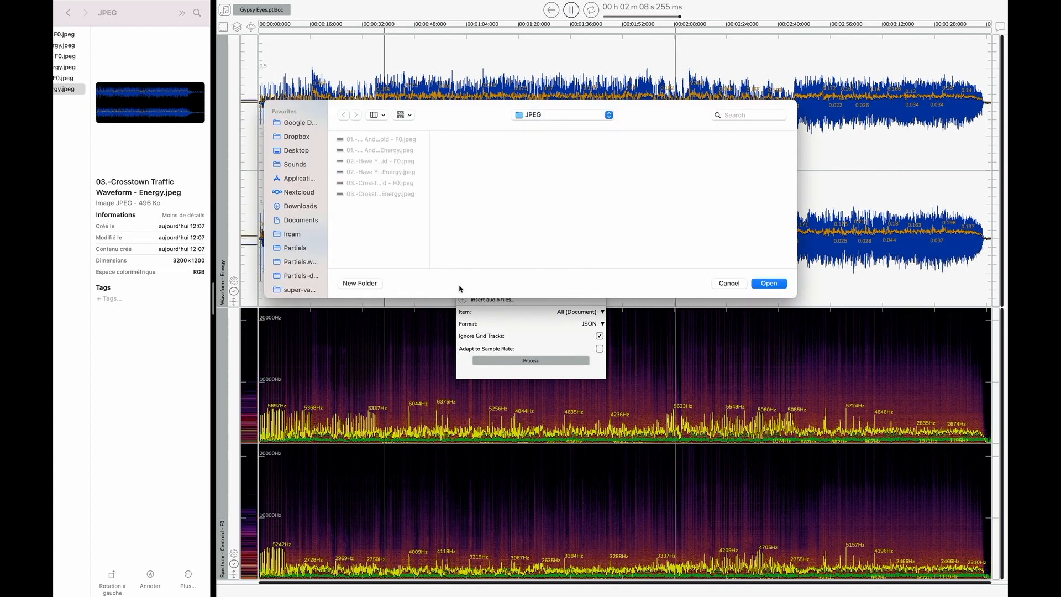
click(562, 114)
click(553, 126)
click(353, 284)
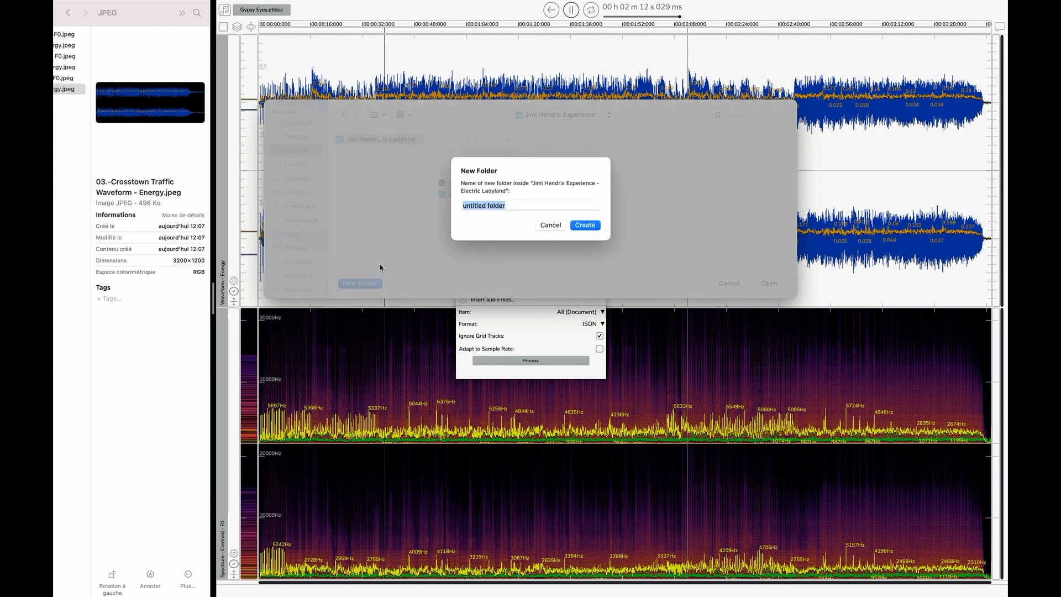
text(JSON)
key(Return)
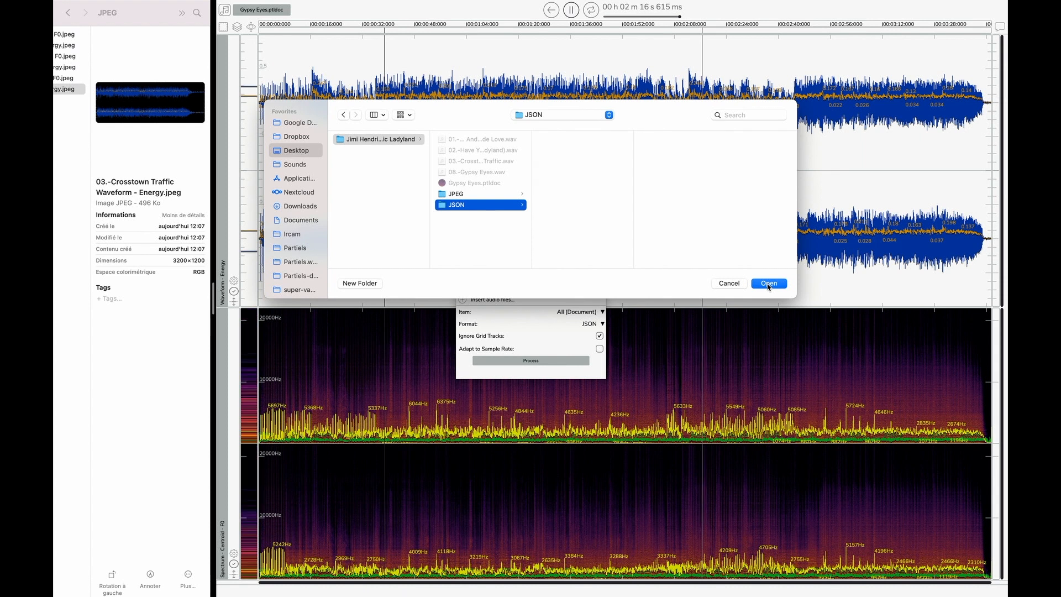
click(768, 284)
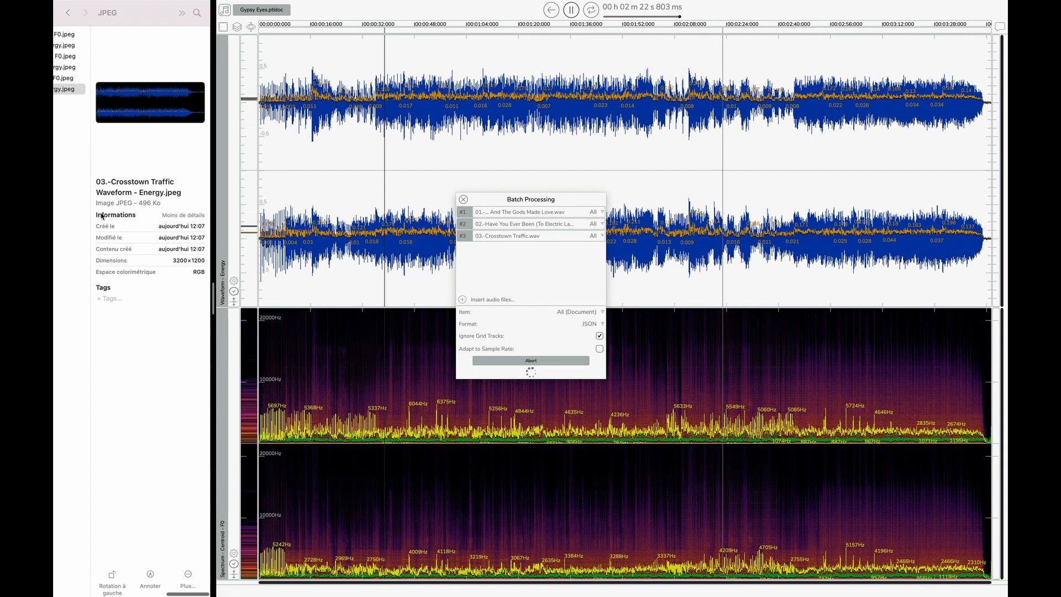
Examine the contents of the exported files in the JSON folder for tracks 01 and 02, and dismiss the export message.
scroll(101, 216, left, 5)
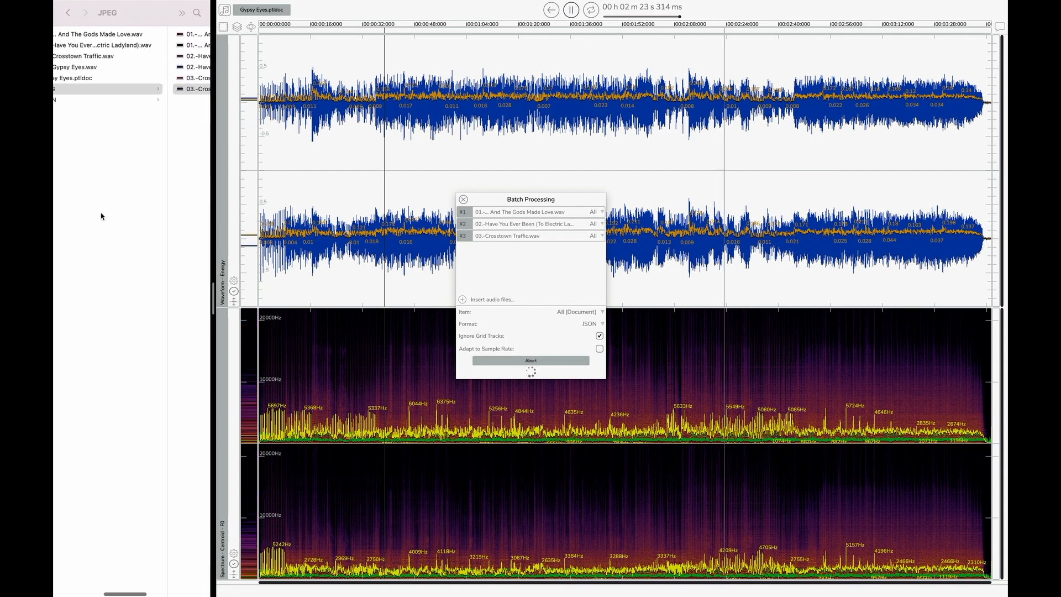
click(88, 101)
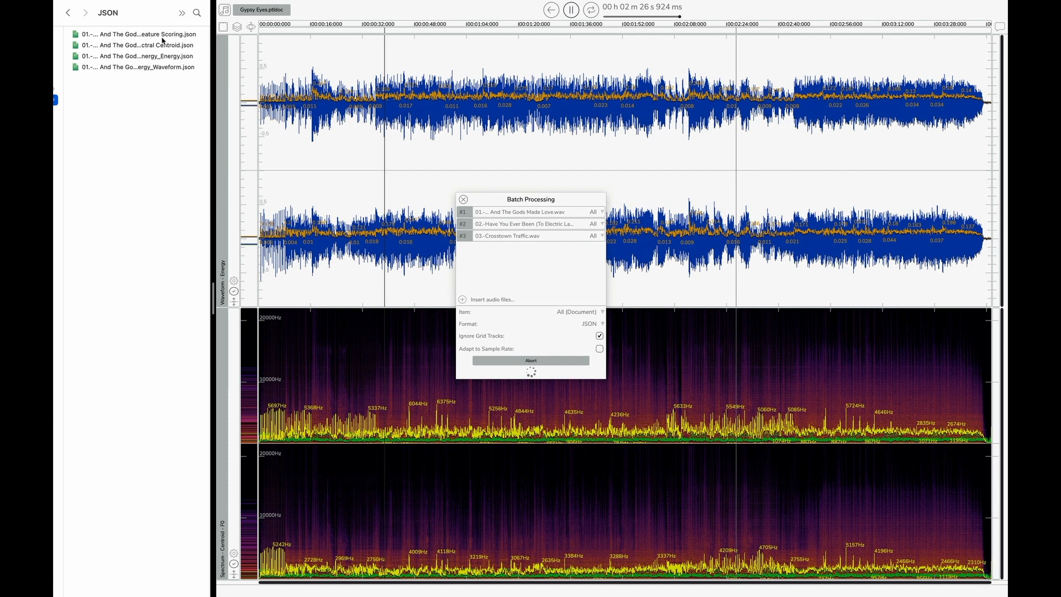
click(142, 37)
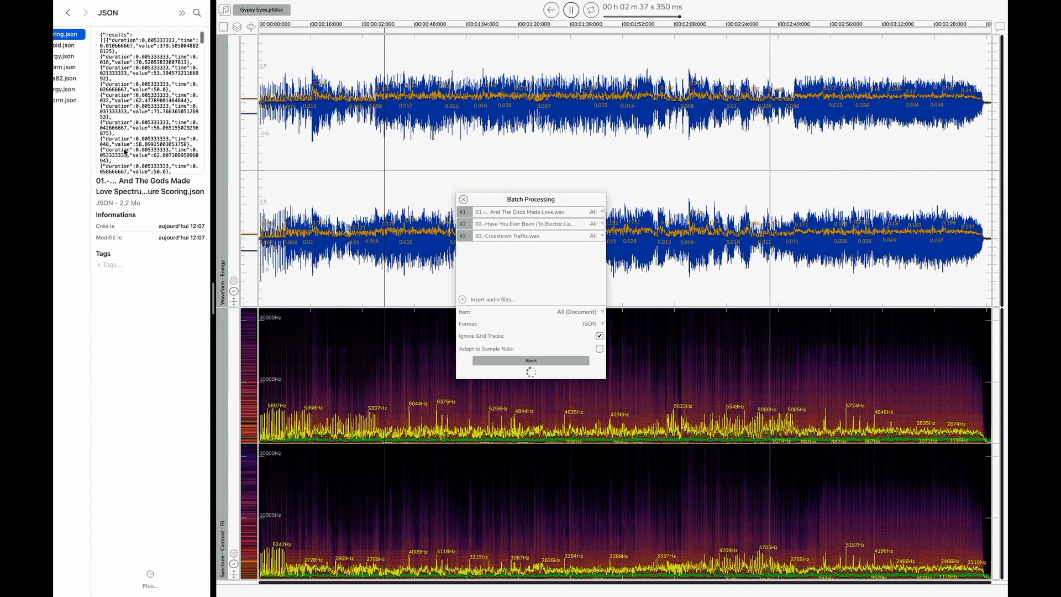
key(Down)
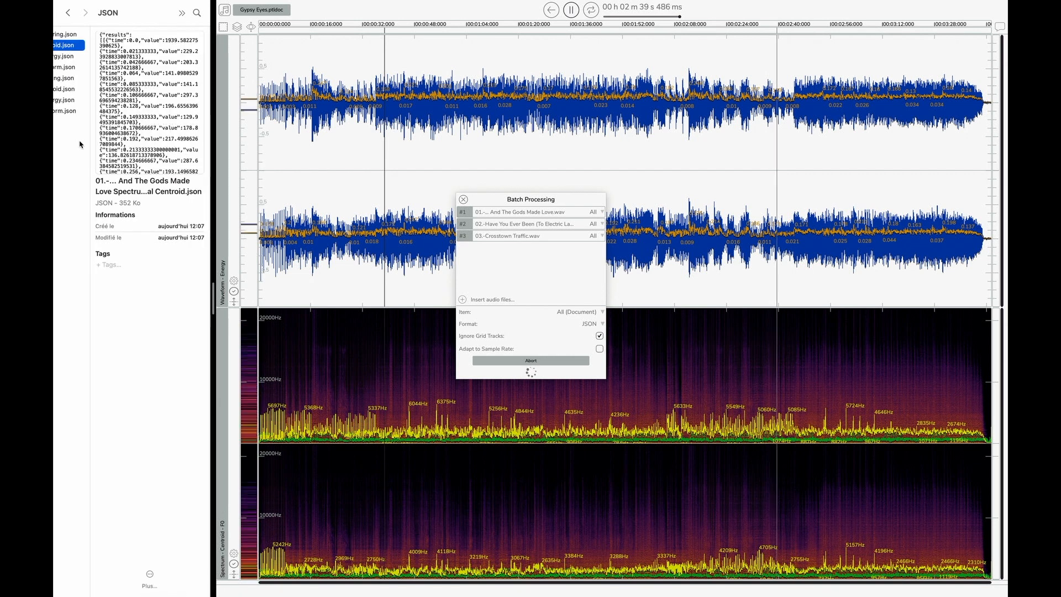
scroll(80, 144, left, 3)
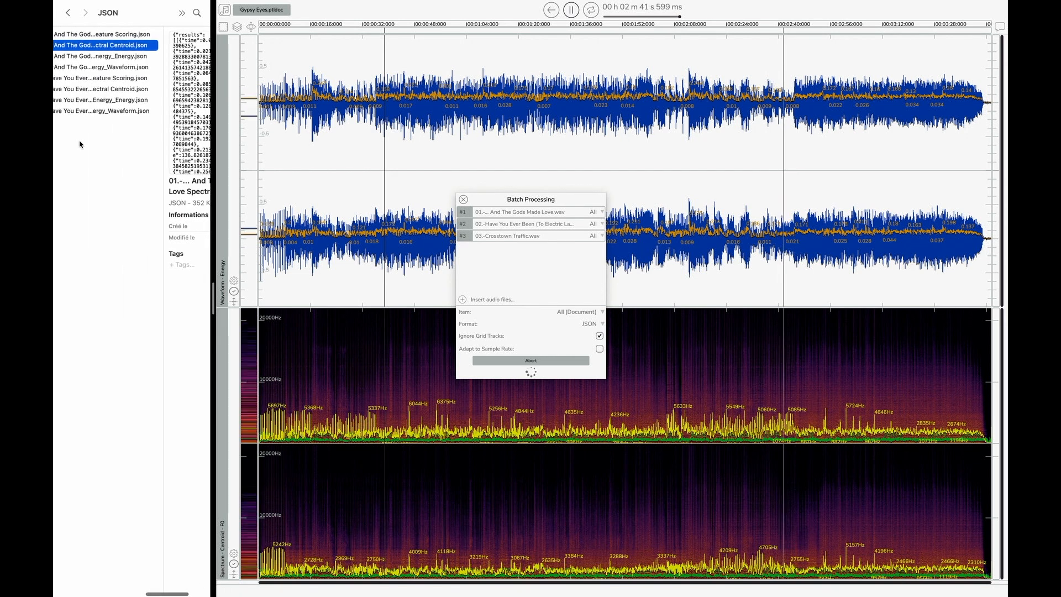
click(136, 99)
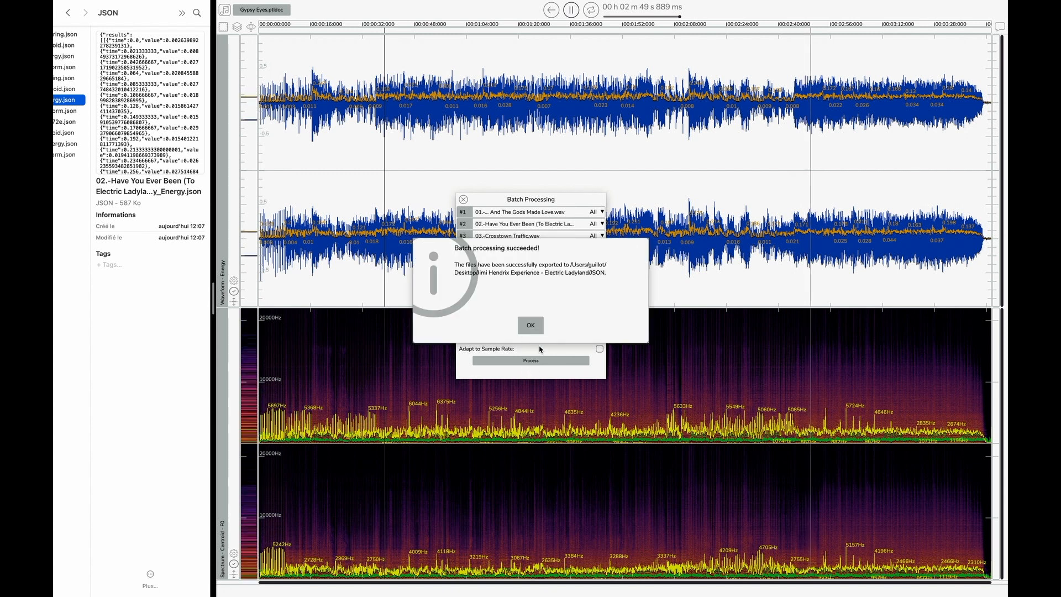
click(535, 331)
Try the Mono and channel 1 options for the first audio file in the batch list.
click(602, 213)
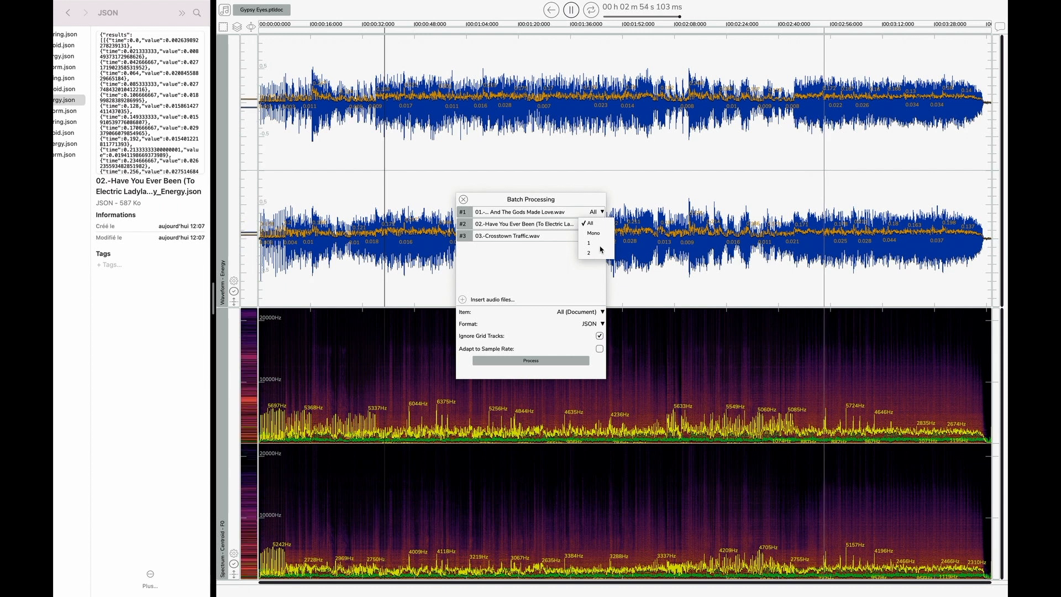
click(595, 233)
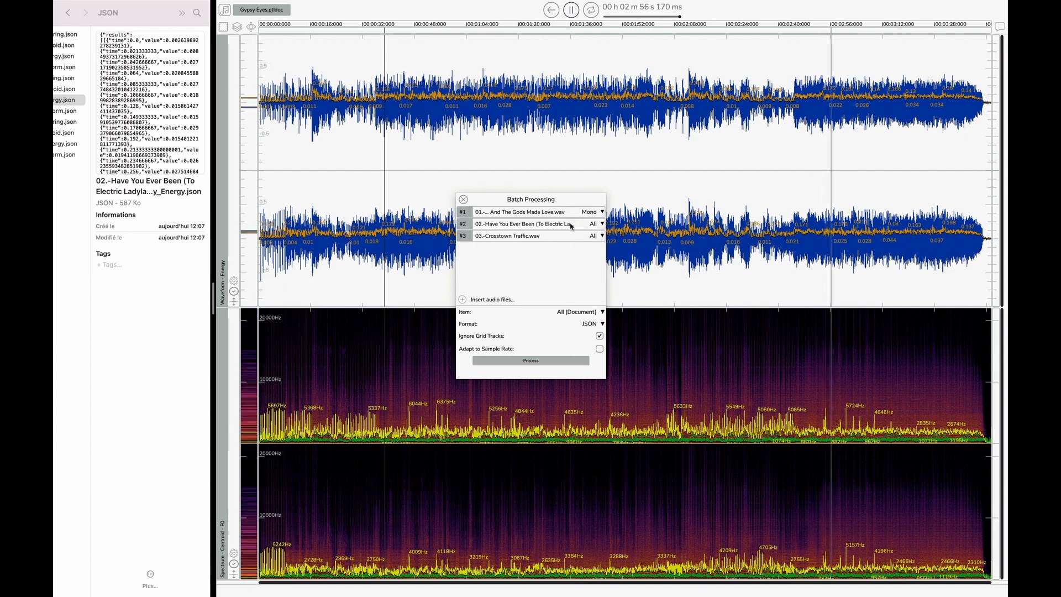
click(601, 214)
click(589, 243)
Set the batch channel selection to 2 for the first file, 1 for the second and 2 for the third.
click(602, 213)
click(591, 253)
click(602, 224)
click(589, 255)
click(602, 237)
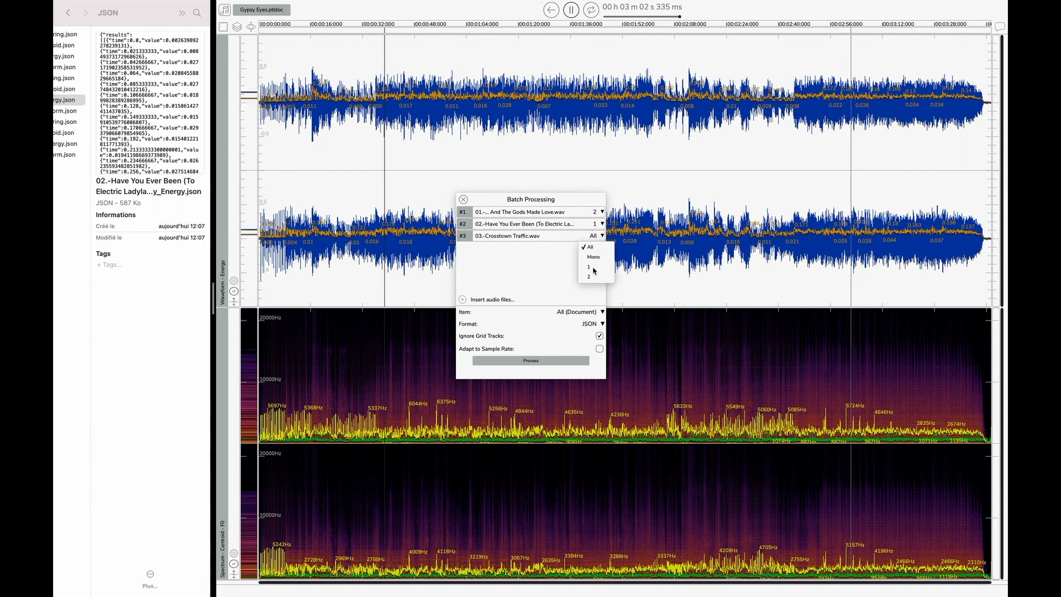
click(590, 277)
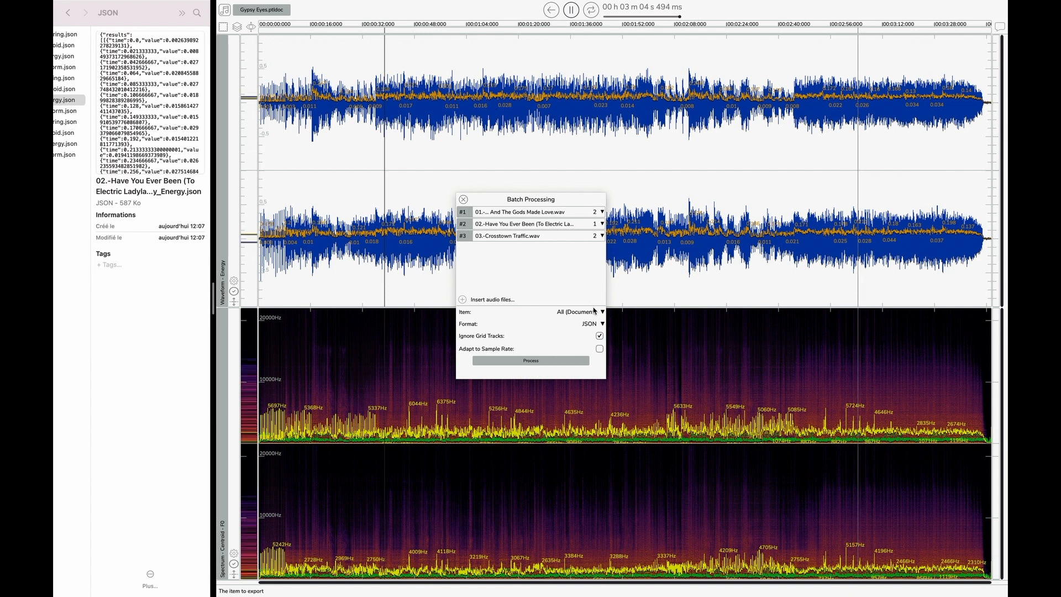